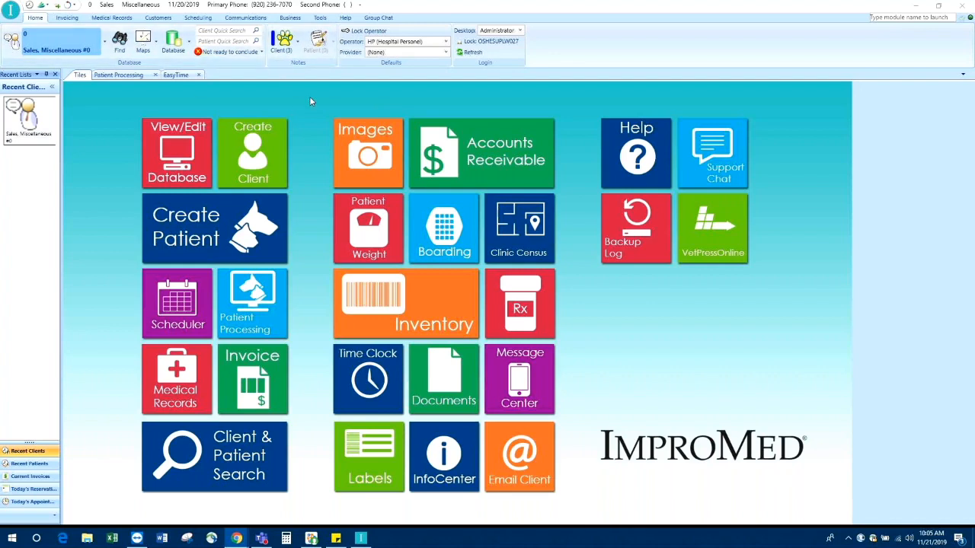
# Step: Select the Inventory Category Totals report from the inventory reports and bring up its print options
pyautogui.click(292, 18)
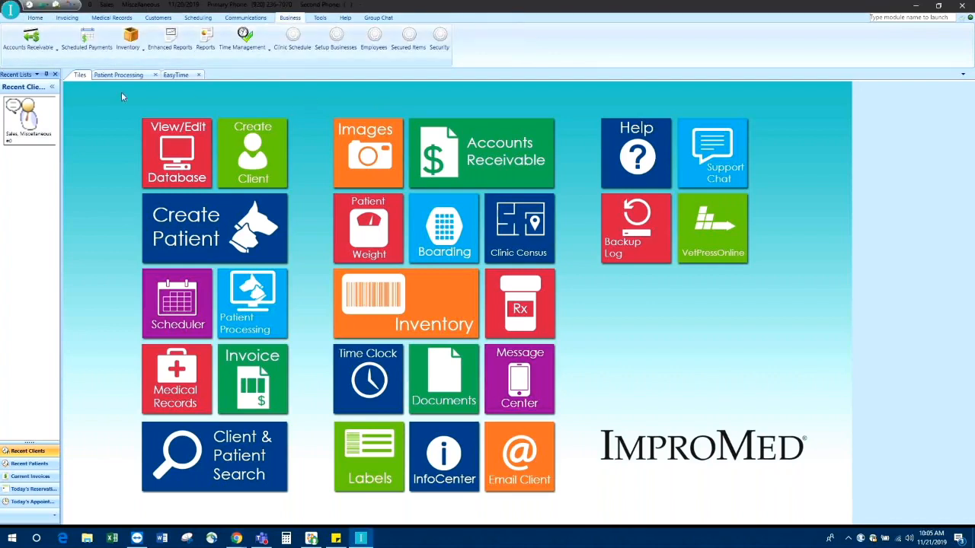
pyautogui.click(204, 40)
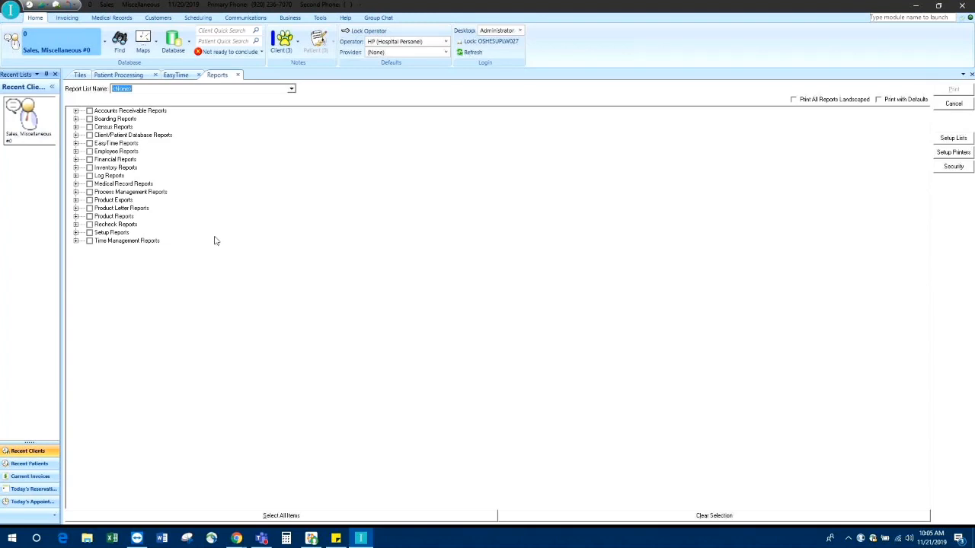
pyautogui.click(76, 168)
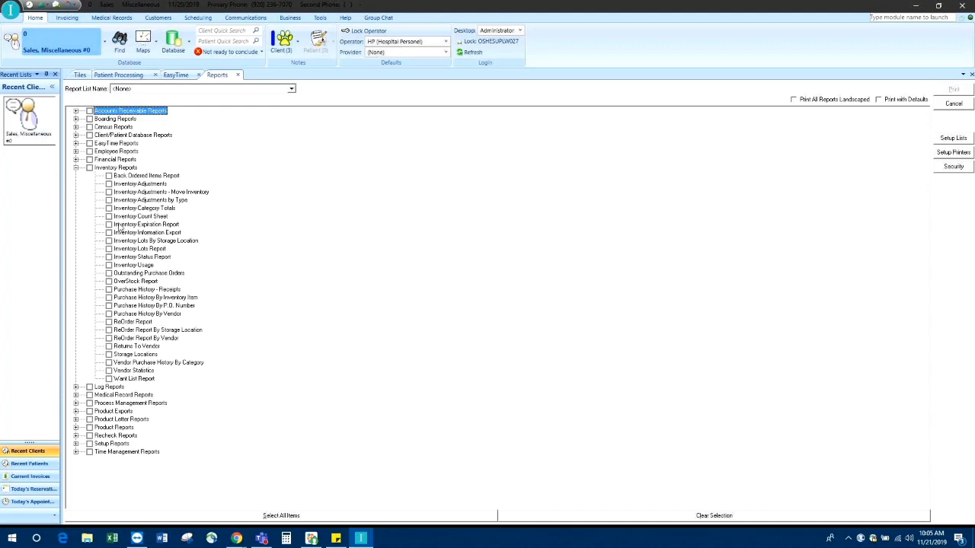
pyautogui.click(109, 210)
pyautogui.click(961, 89)
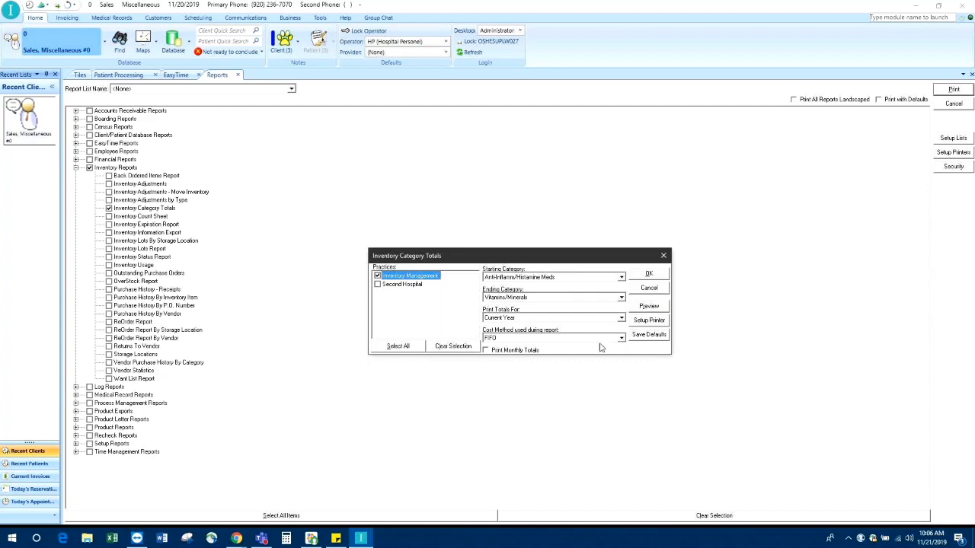
# Step: Set the category totals report's cost method to Specific ID, save it as the default and preview the report
pyautogui.moveTo(488, 258); pyautogui.dragTo(471, 141)
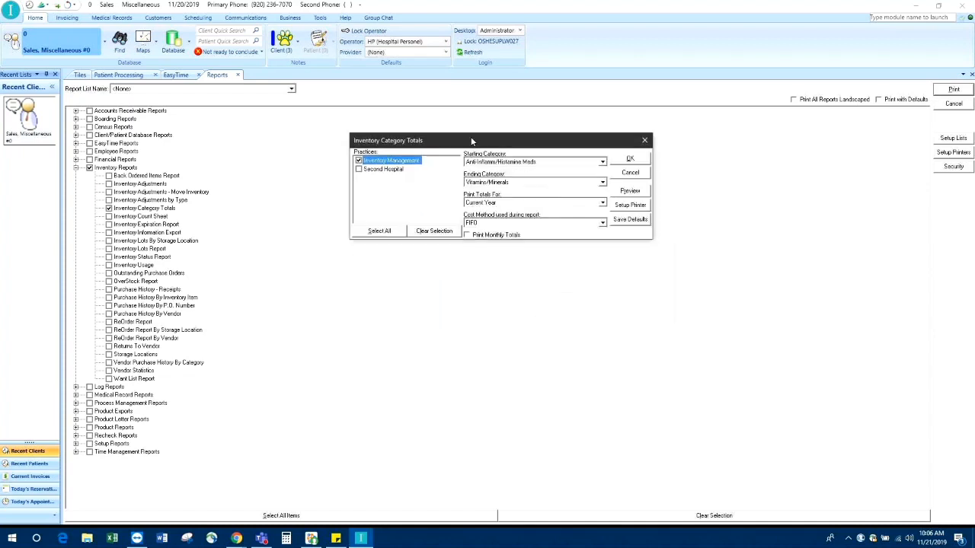
pyautogui.click(480, 224)
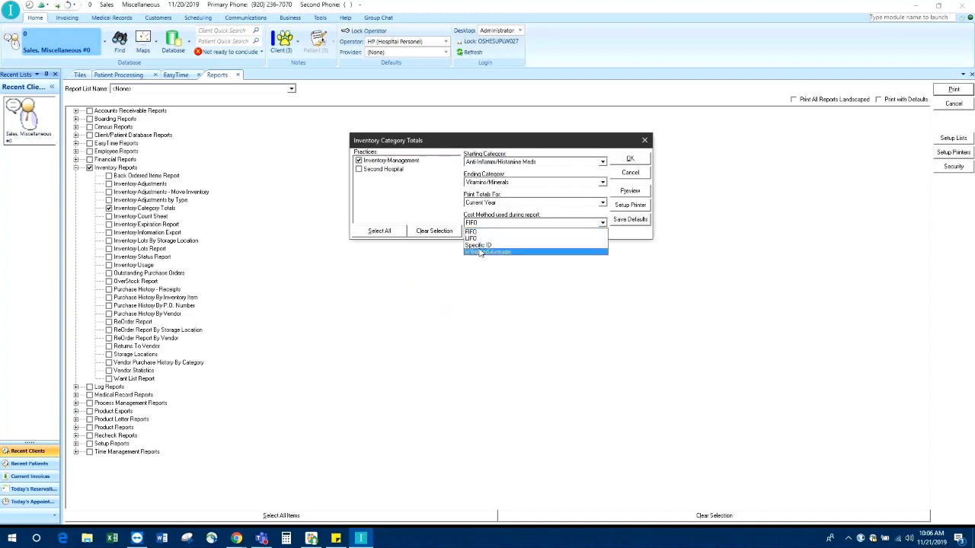
pyautogui.click(480, 232)
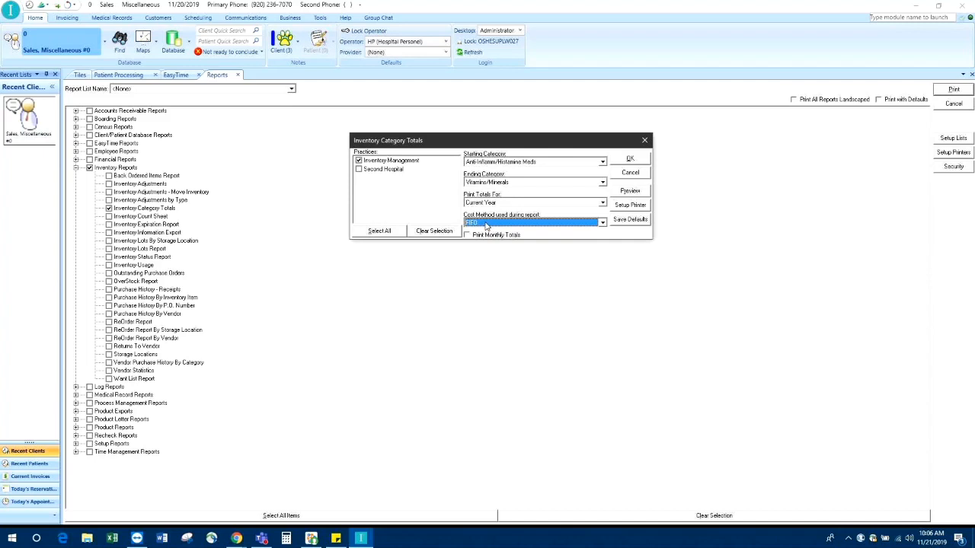
pyautogui.click(486, 222)
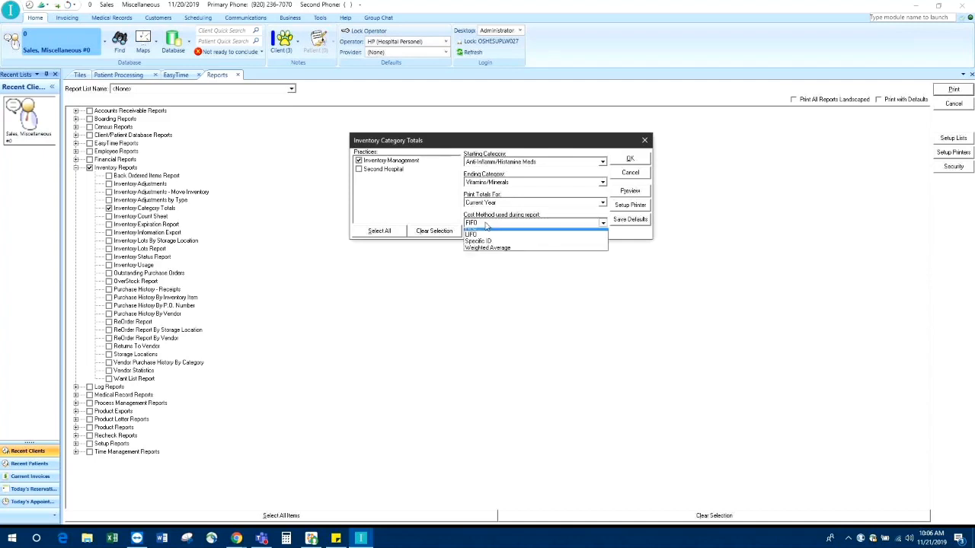
pyautogui.click(495, 244)
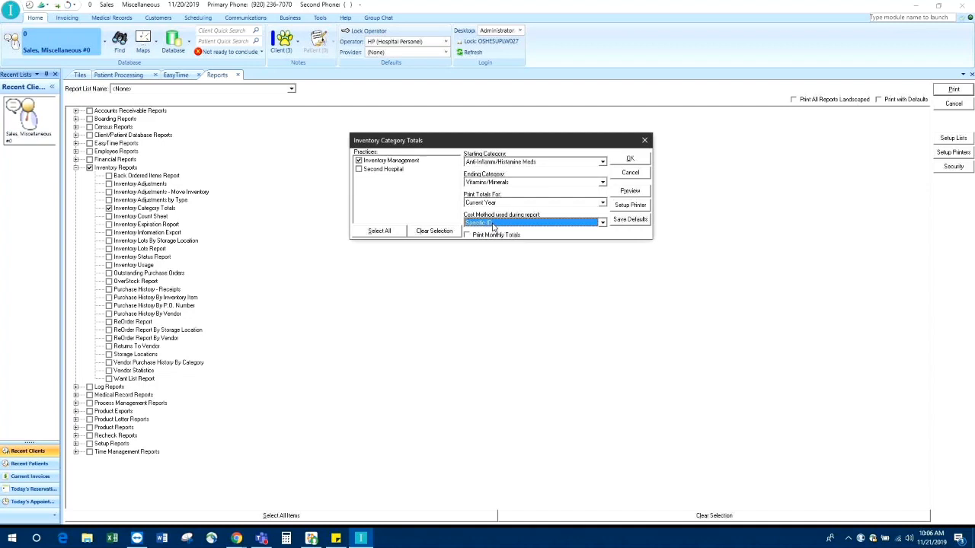
pyautogui.click(638, 221)
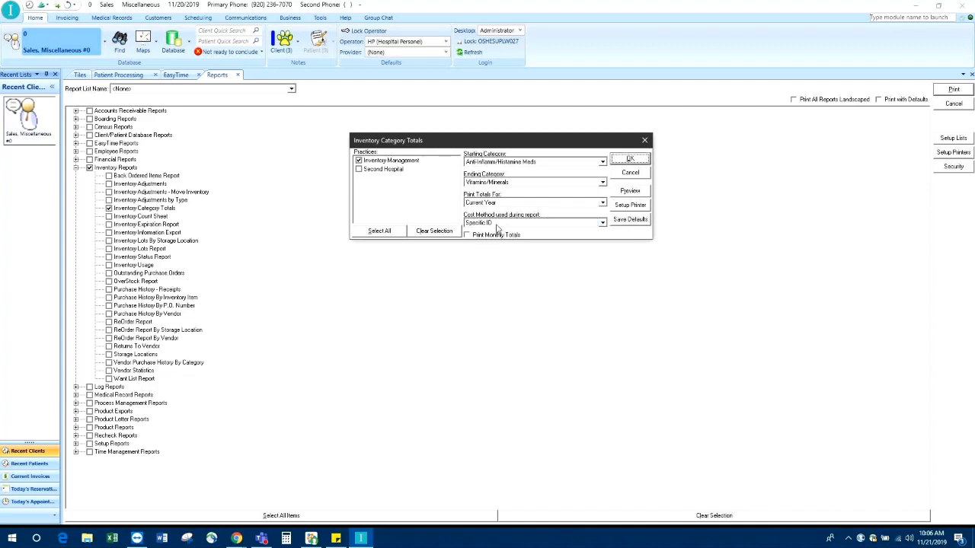
pyautogui.click(631, 191)
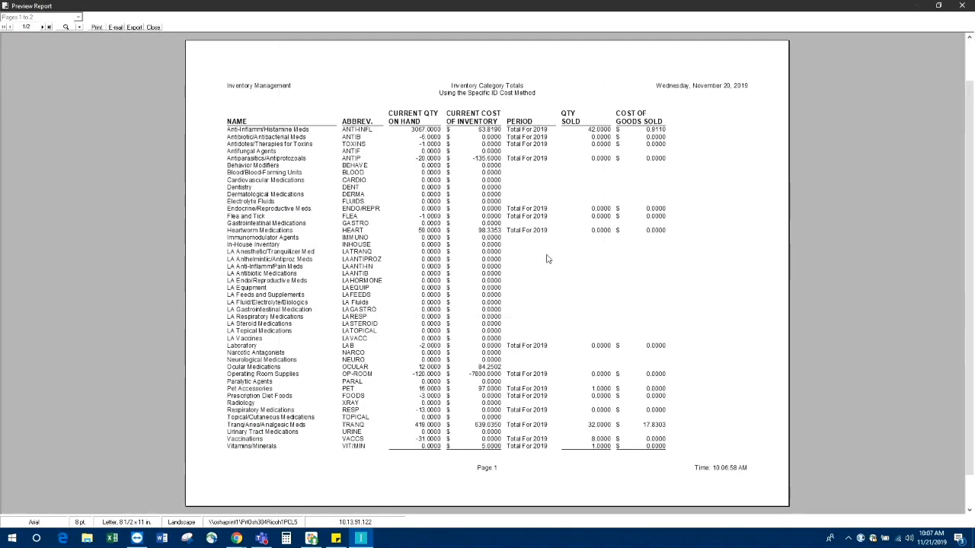
# Step: Review the category quantities, costs and final totals across both preview pages, and leave the report and its options
pyautogui.click(555, 272)
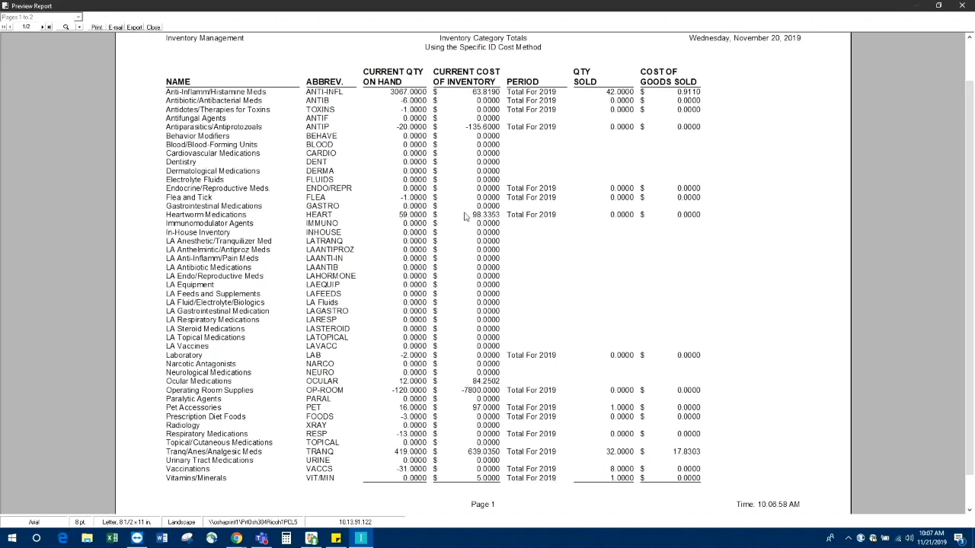
pyautogui.scroll(-1, 451, 319)
pyautogui.scroll(-4, 451, 319)
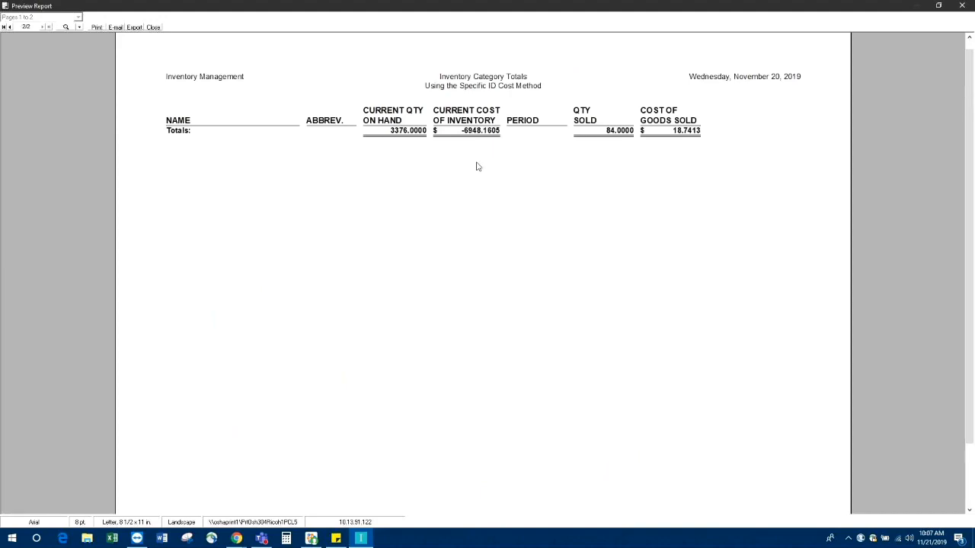
pyautogui.scroll(4, 348, 239)
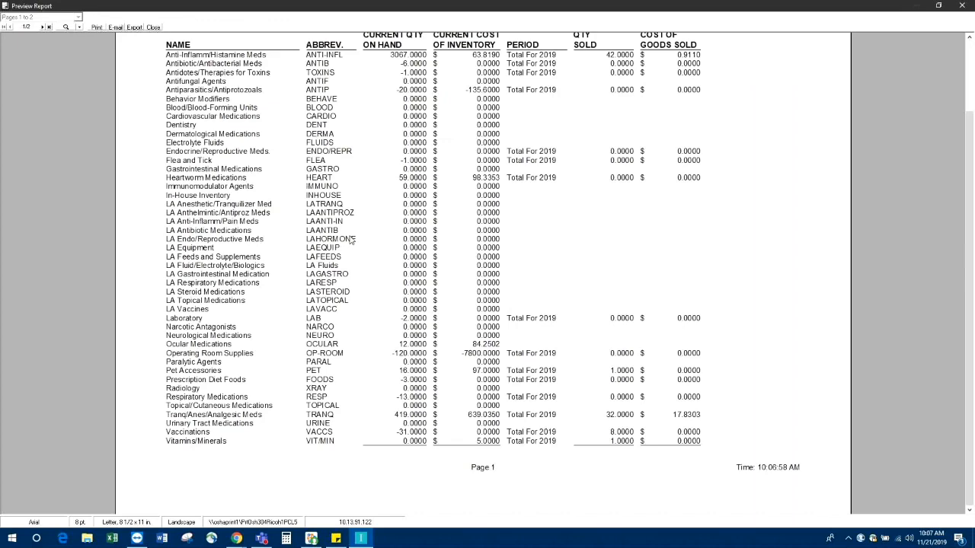
pyautogui.scroll(1, 350, 239)
pyautogui.scroll(1, 351, 239)
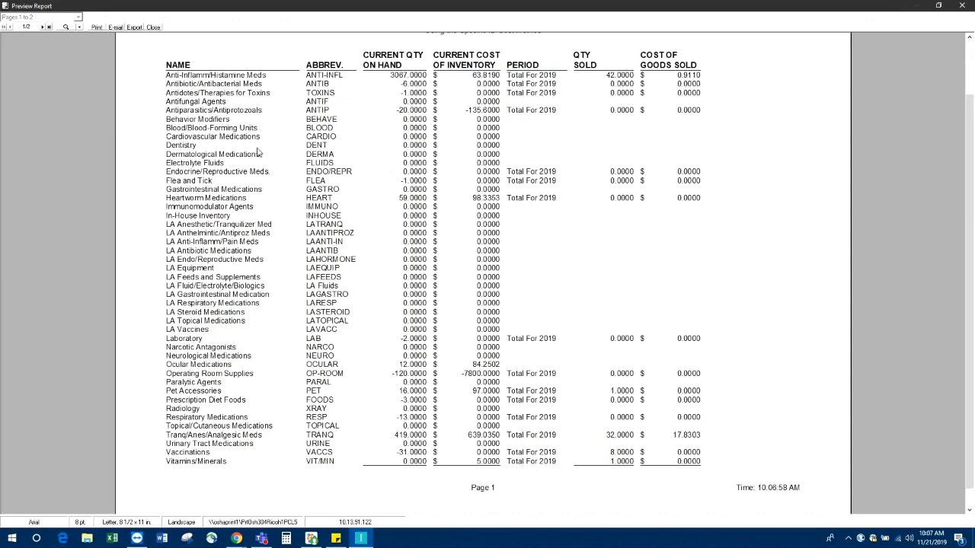
pyautogui.click(153, 28)
pyautogui.click(633, 174)
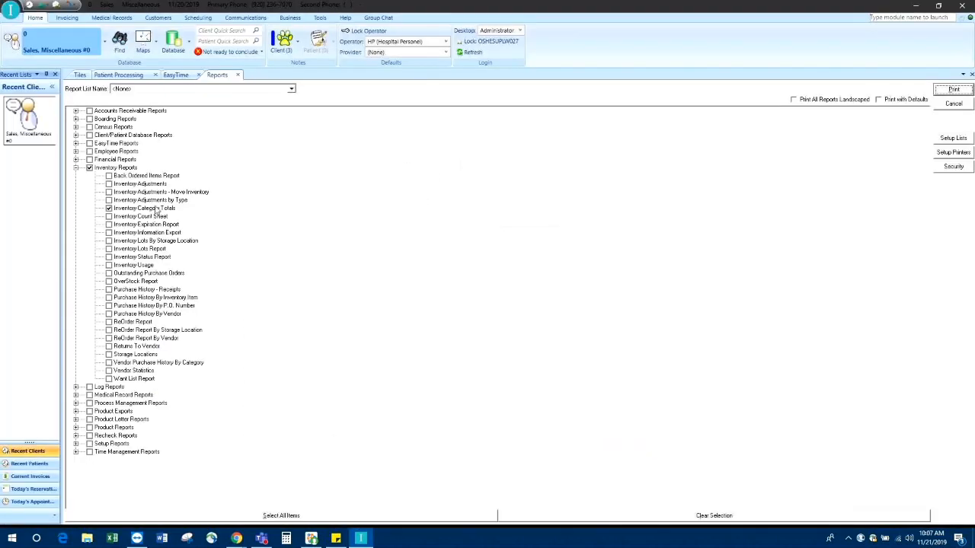
# Step: Replace the Inventory Category Totals selection with the Inventory Status Report and preview it for negative quantities only
pyautogui.click(110, 208)
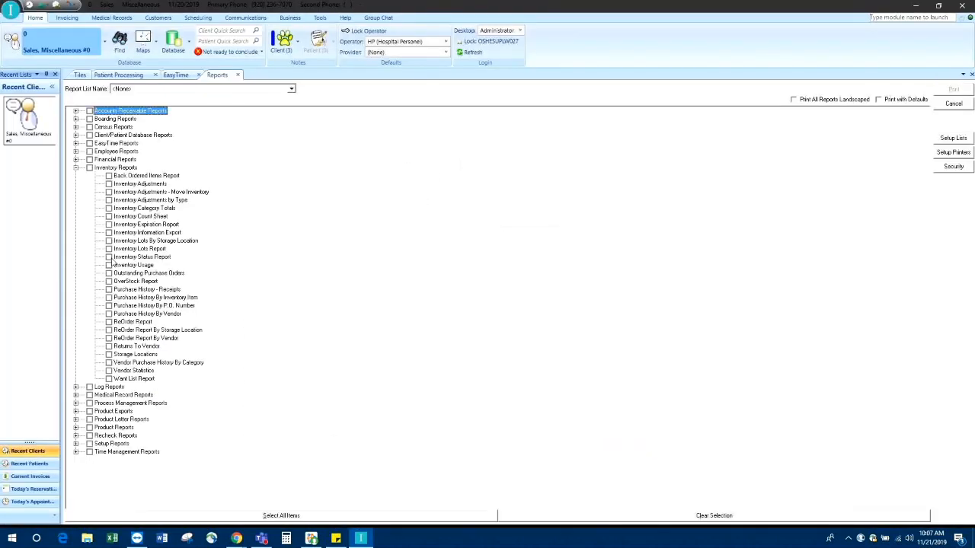
pyautogui.click(109, 258)
pyautogui.click(951, 91)
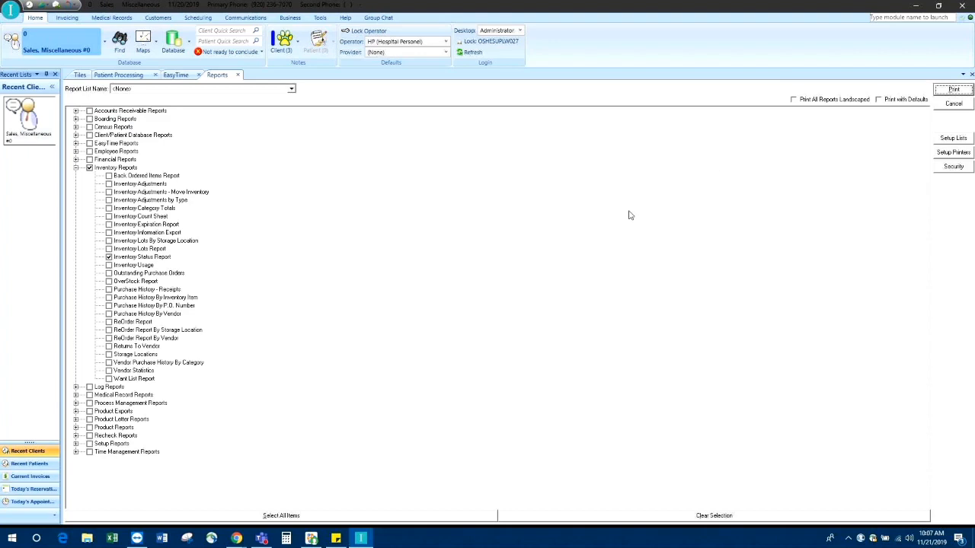
pyautogui.click(404, 380)
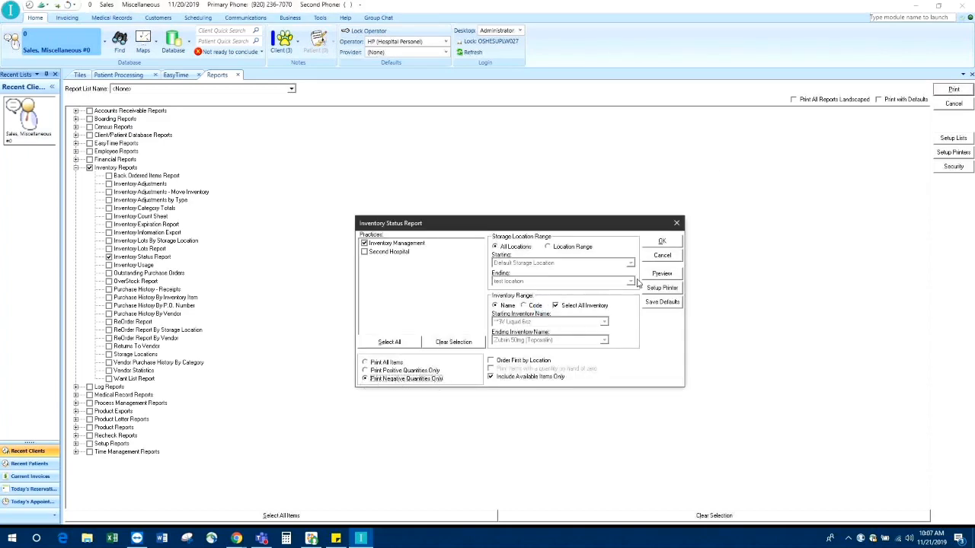
pyautogui.click(662, 275)
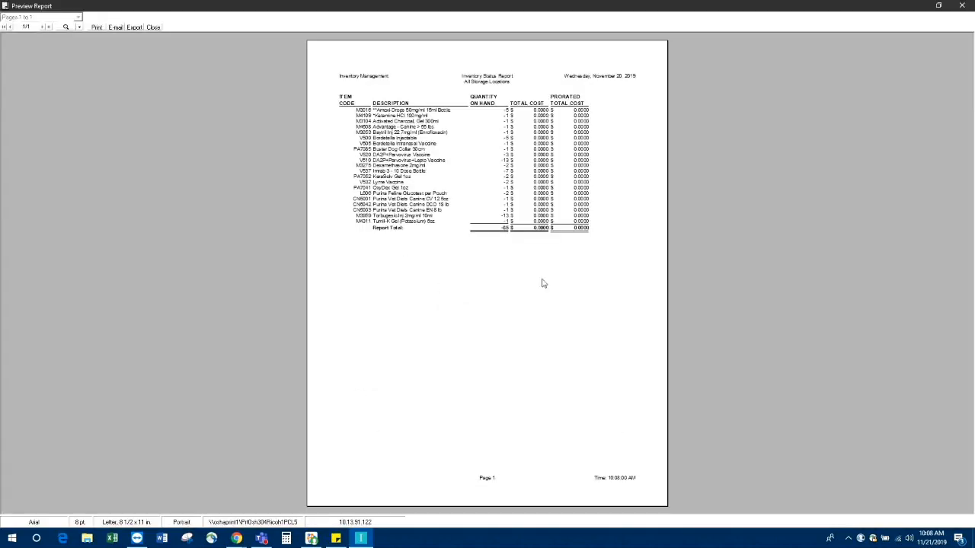
# Step: Examine the items with negative quantities on hand in the status report at a readable size and close the report
pyautogui.click(440, 286)
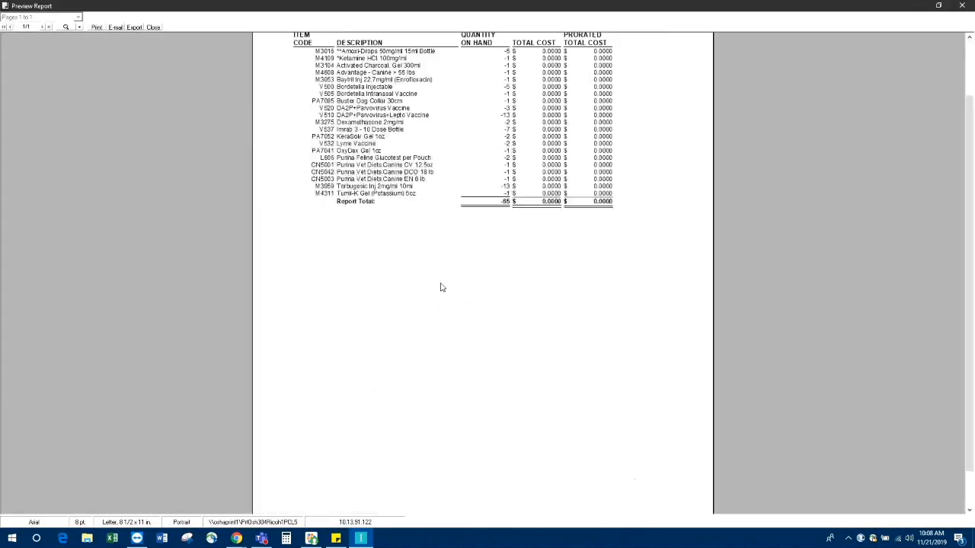
pyautogui.scroll(2, 441, 304)
pyautogui.click(440, 313)
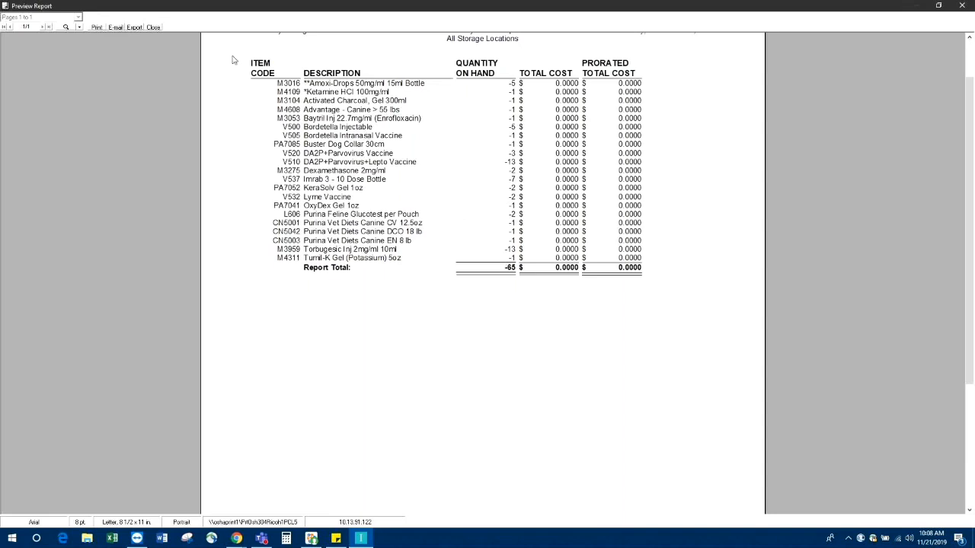
pyautogui.click(153, 28)
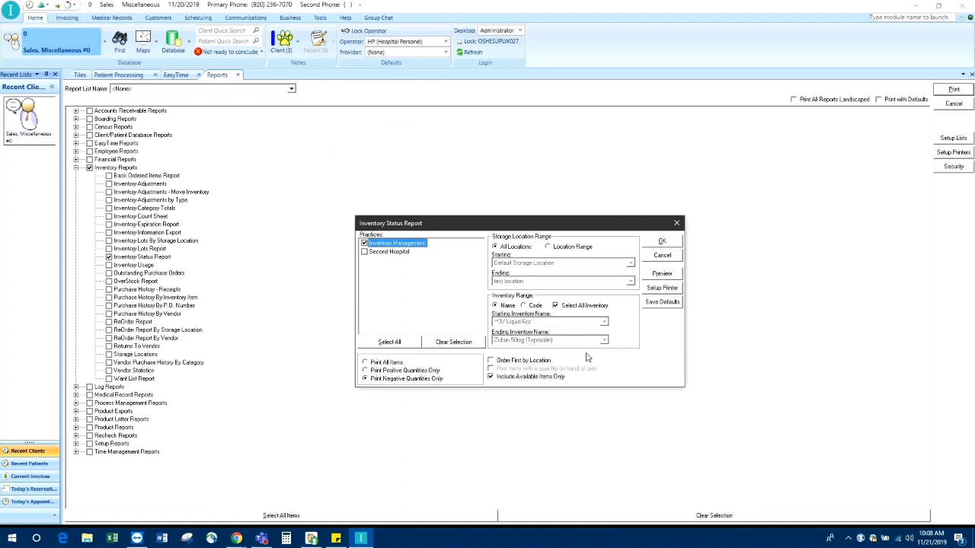
pyautogui.click(662, 257)
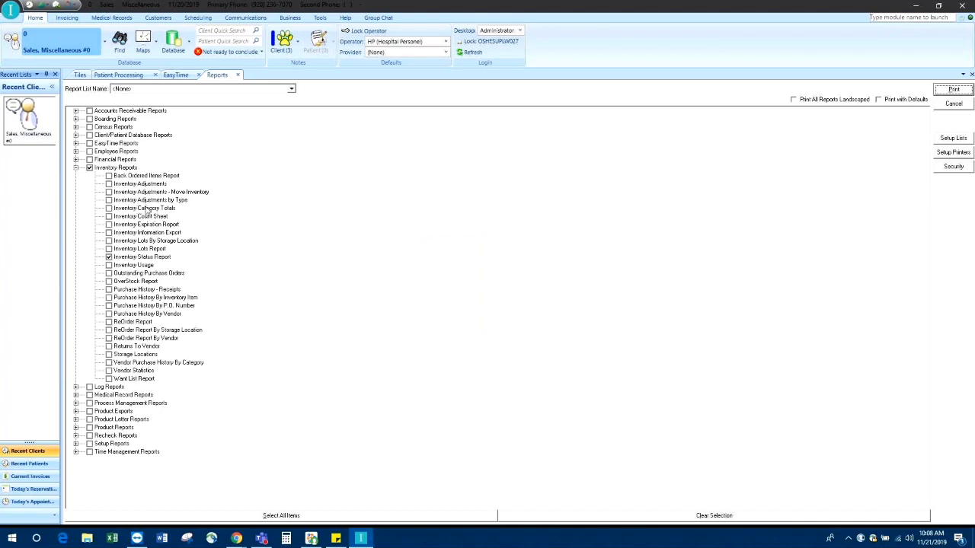
# Step: Generate the Inventory Category Details enhanced report for the Inventory Management practice only, with the inventory categories left selected
pyautogui.click(295, 19)
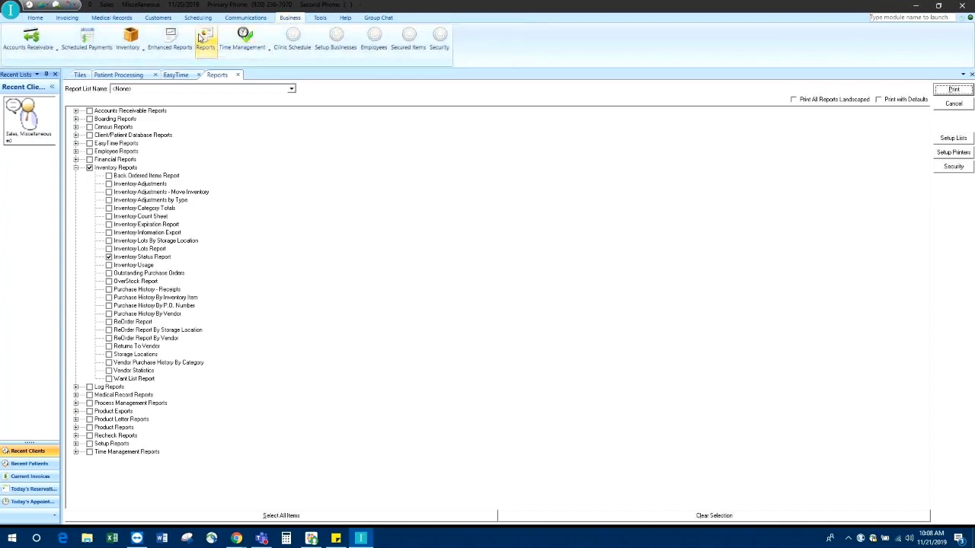
pyautogui.click(172, 38)
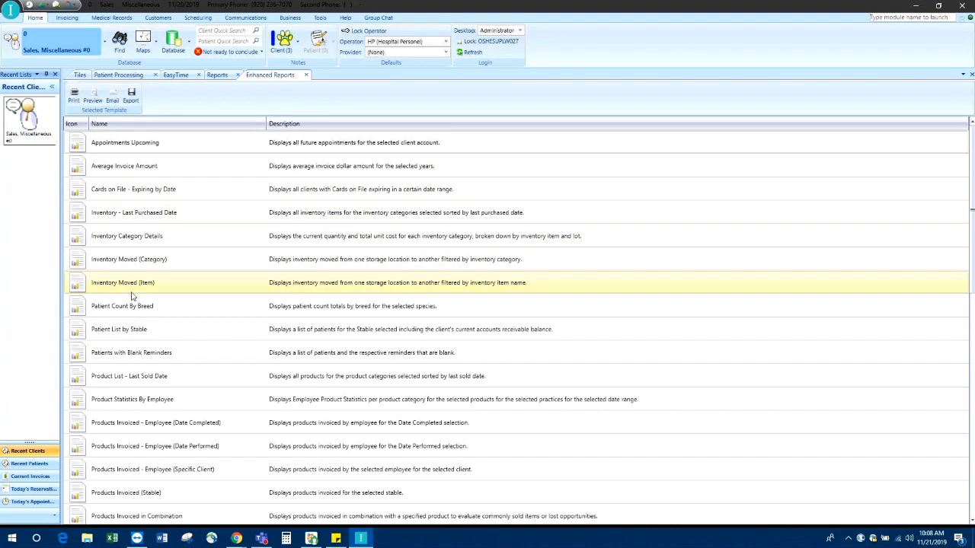
pyautogui.click(131, 240)
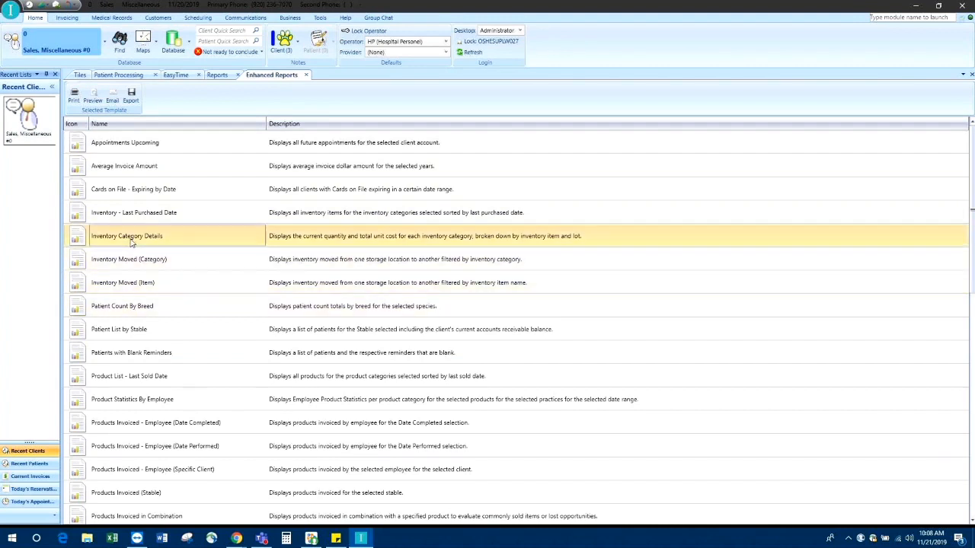
pyautogui.doubleClick(84, 241)
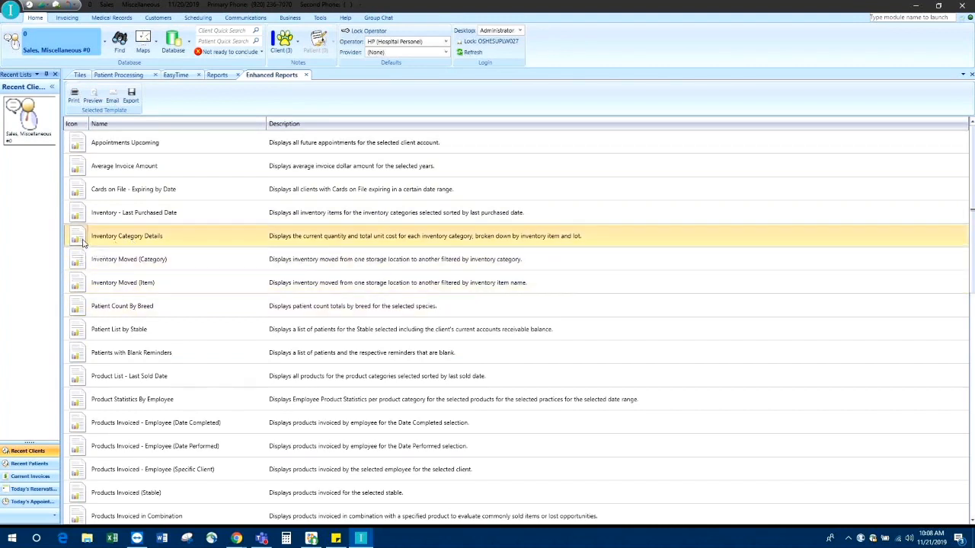
pyautogui.click(397, 223)
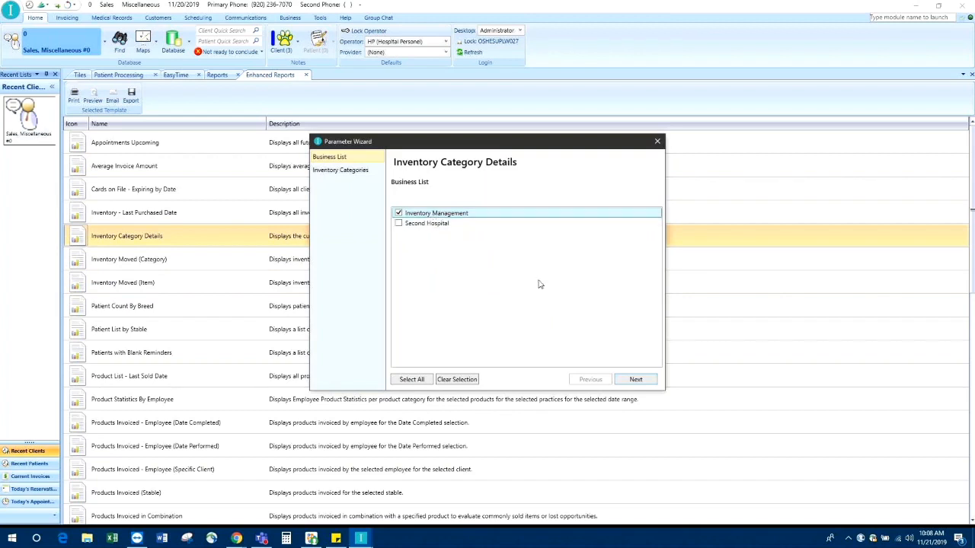
pyautogui.click(636, 380)
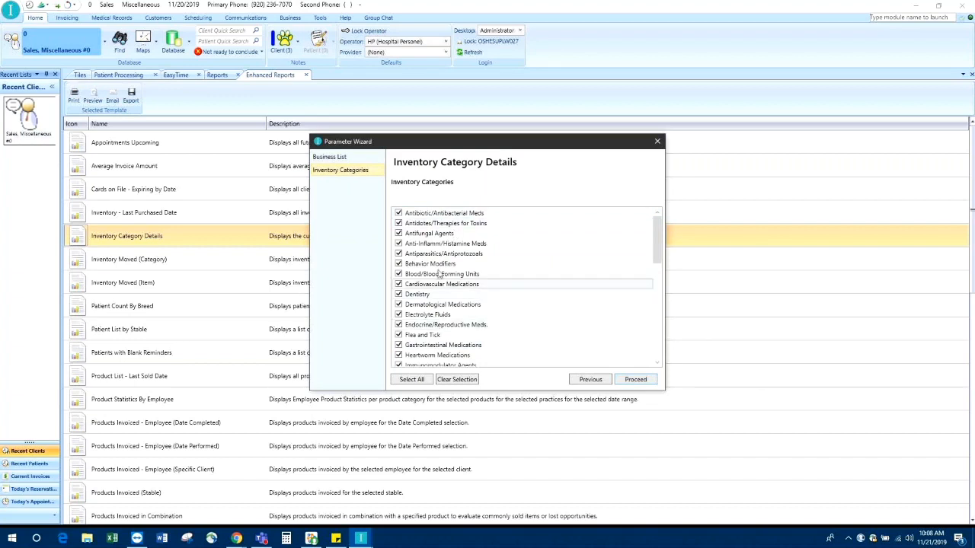
pyautogui.click(637, 379)
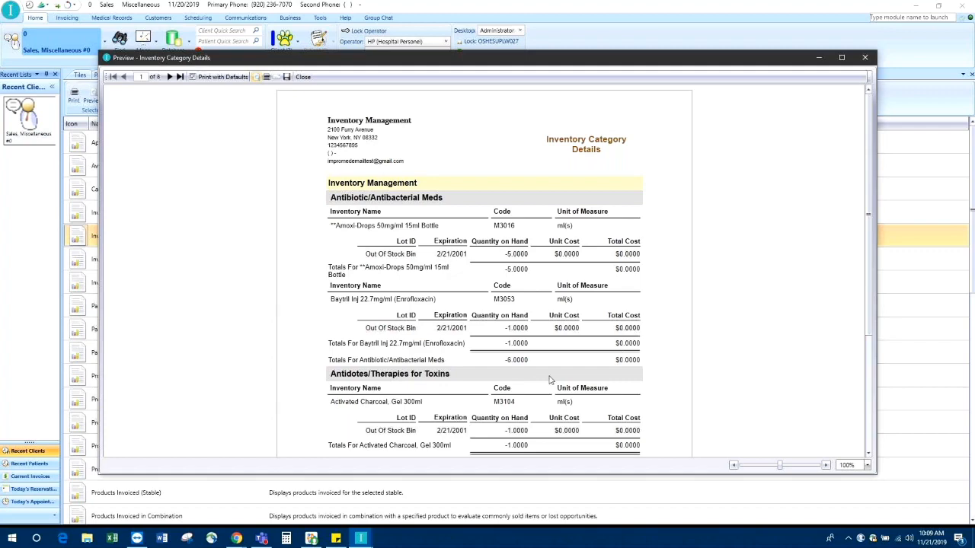
# Step: Look through the Inventory Category Details pages for each item's lots, quantities on hand, unit costs and category totals
pyautogui.scroll(-10, 459, 325)
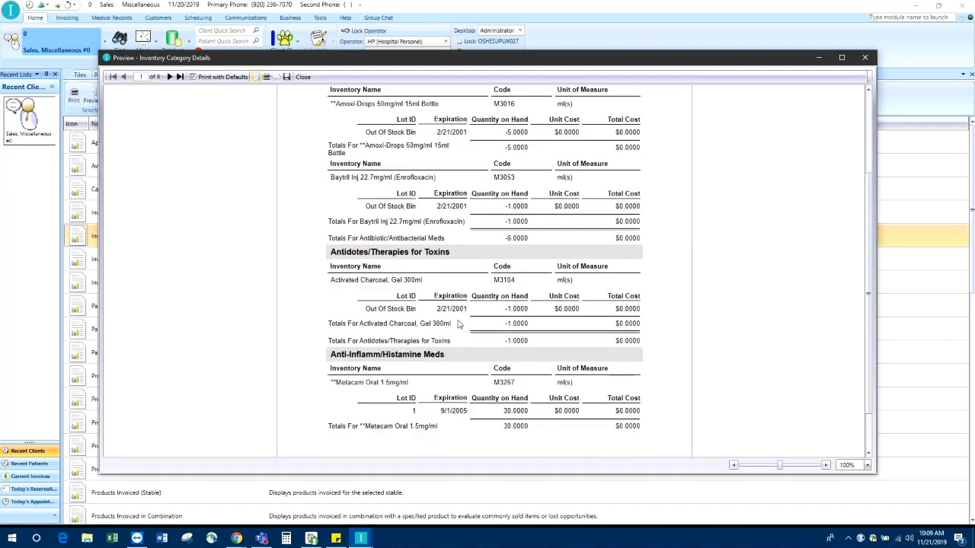
pyautogui.scroll(-5, 459, 325)
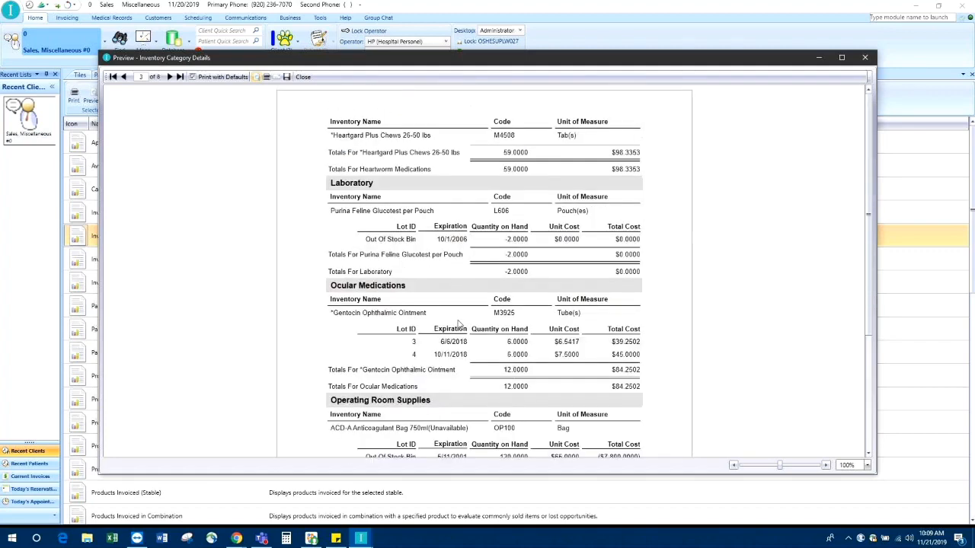
pyautogui.scroll(4, 459, 325)
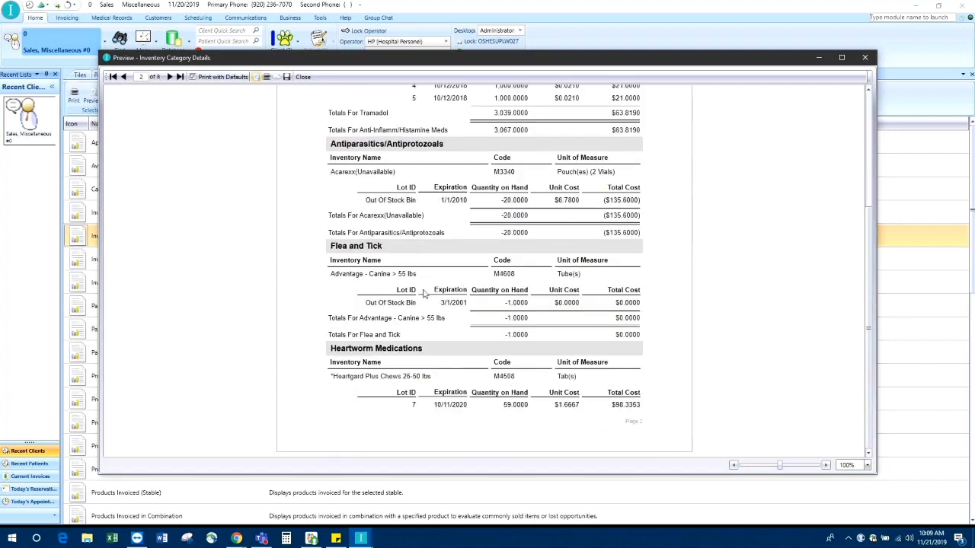
pyautogui.scroll(1, 424, 295)
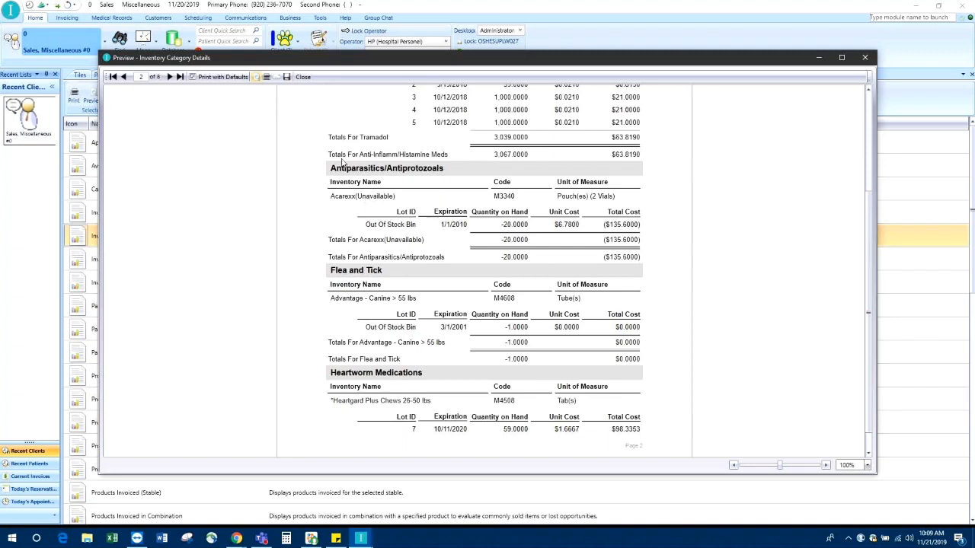
# Step: Close the category details preview, then replace the Inventory Status Report selection with the Inventory Count Sheet and open its print options
pyautogui.click(303, 78)
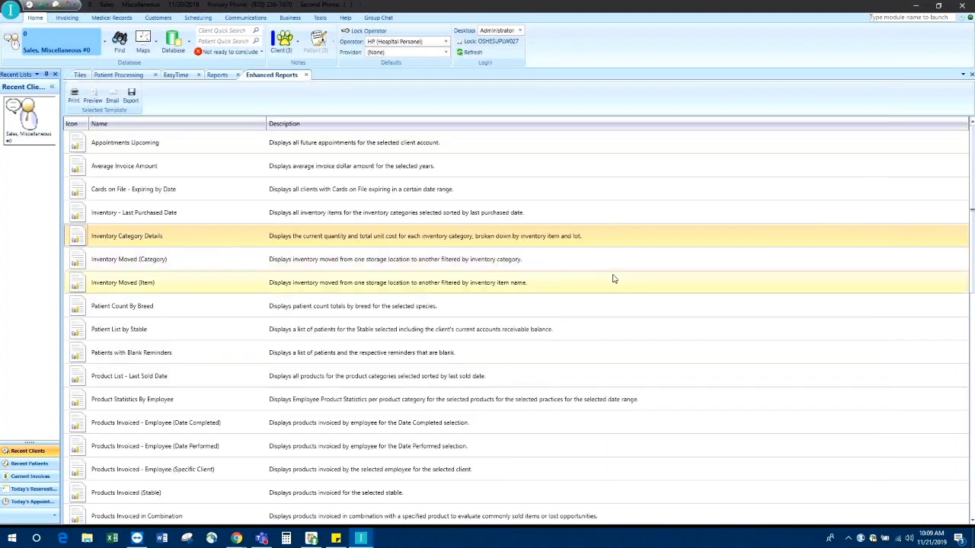
pyautogui.click(217, 75)
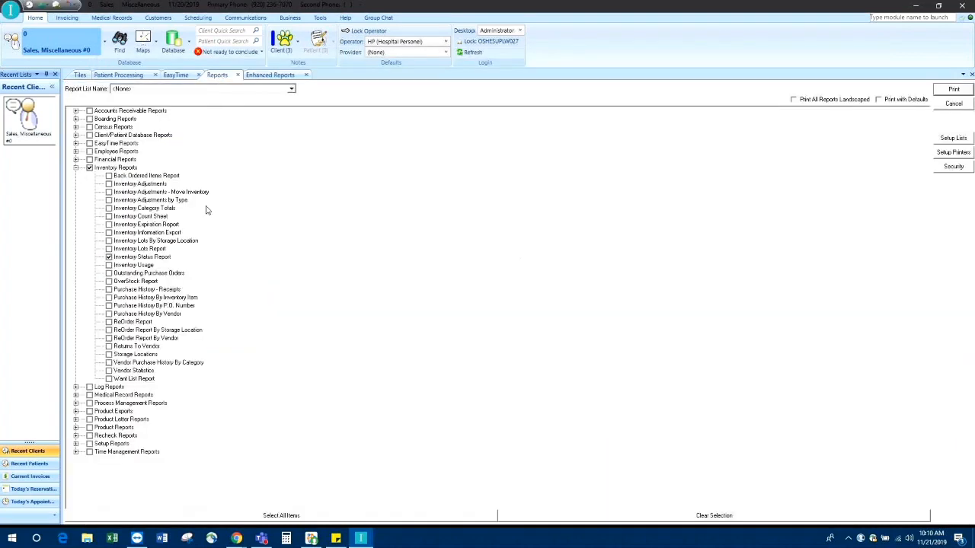
pyautogui.click(109, 256)
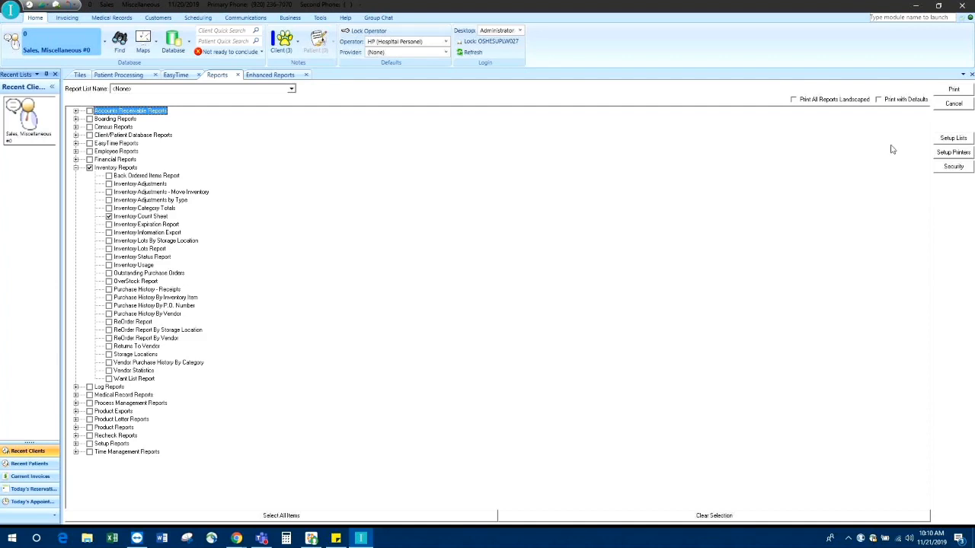
pyautogui.click(953, 90)
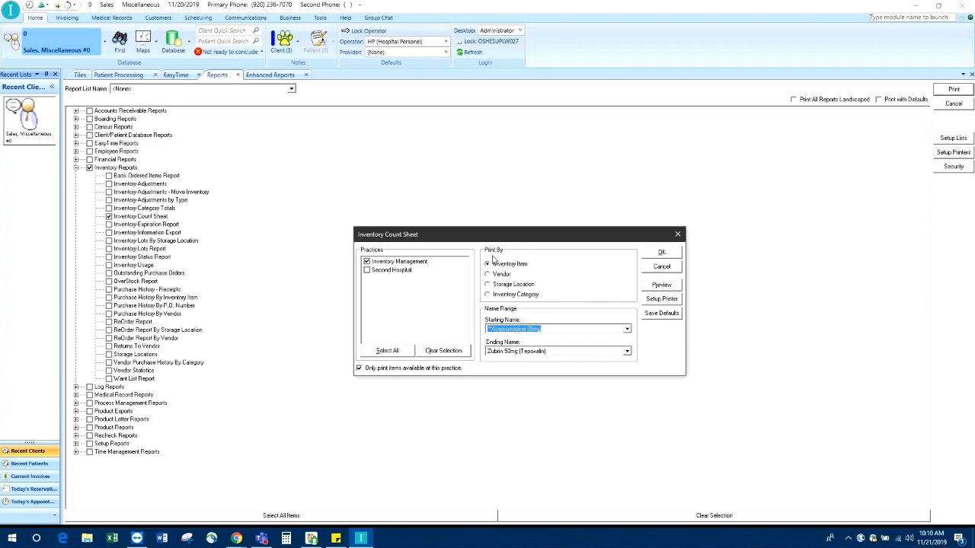
# Step: Preview the Inventory Count Sheet by inventory category for Anti-Inflamm/Histamine Meds only, and close it without printing
pyautogui.click(488, 295)
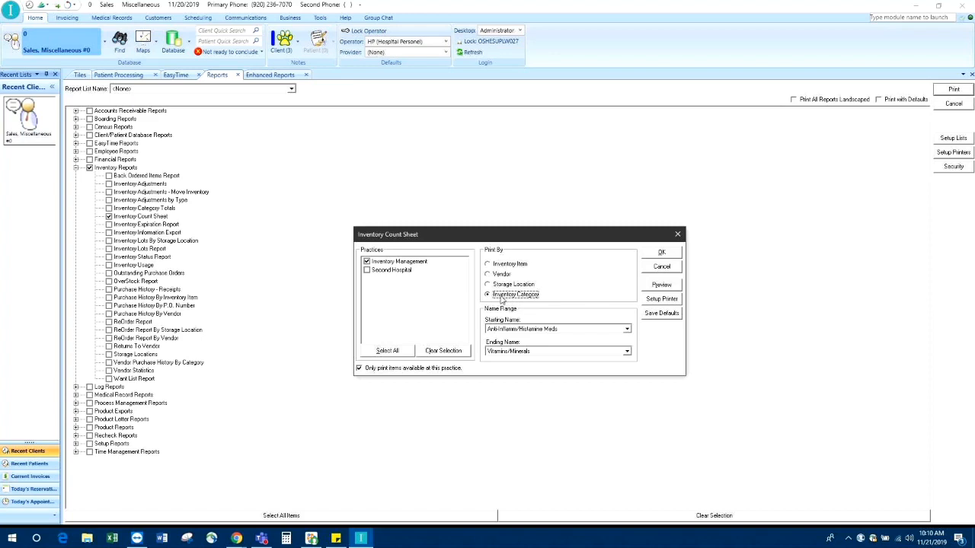
pyautogui.click(629, 352)
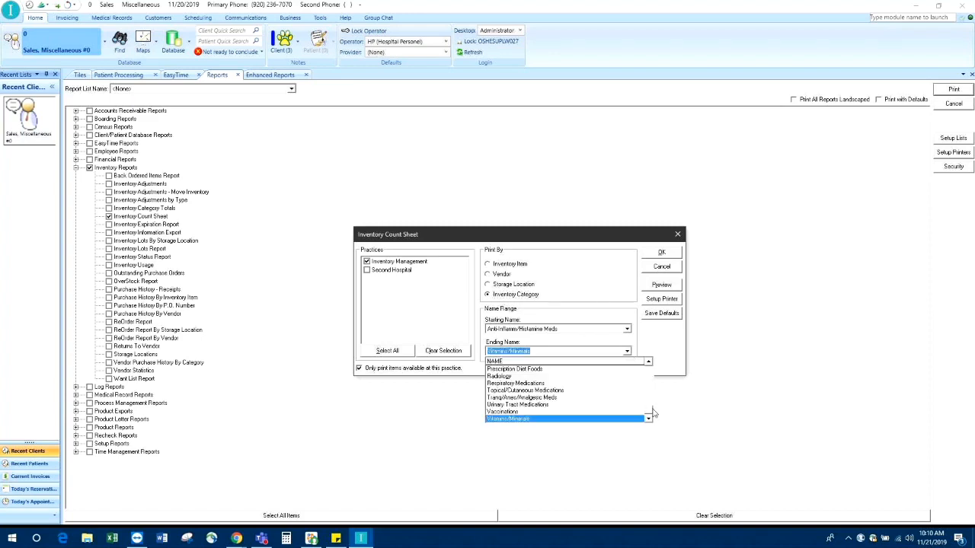
pyautogui.moveTo(648, 410); pyautogui.dragTo(649, 366)
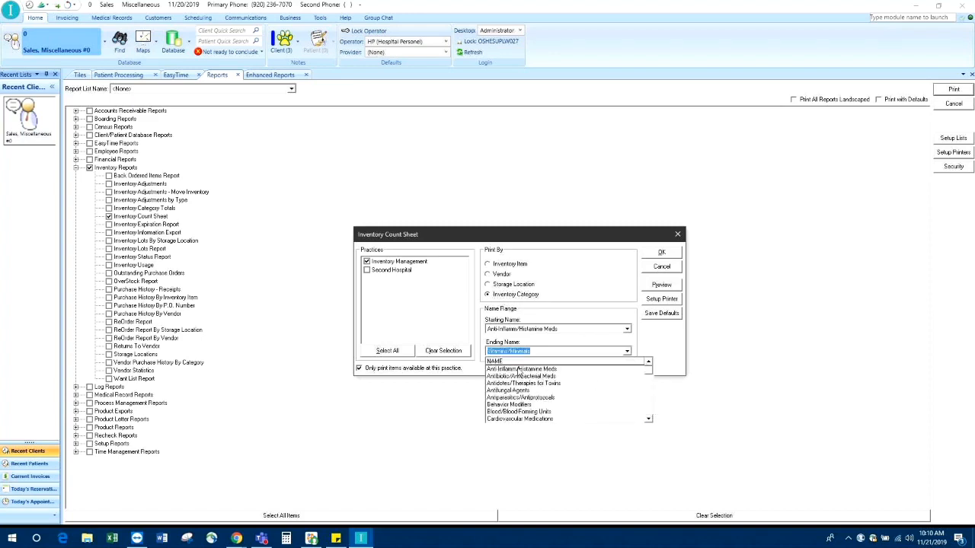
pyautogui.click(520, 370)
pyautogui.click(661, 285)
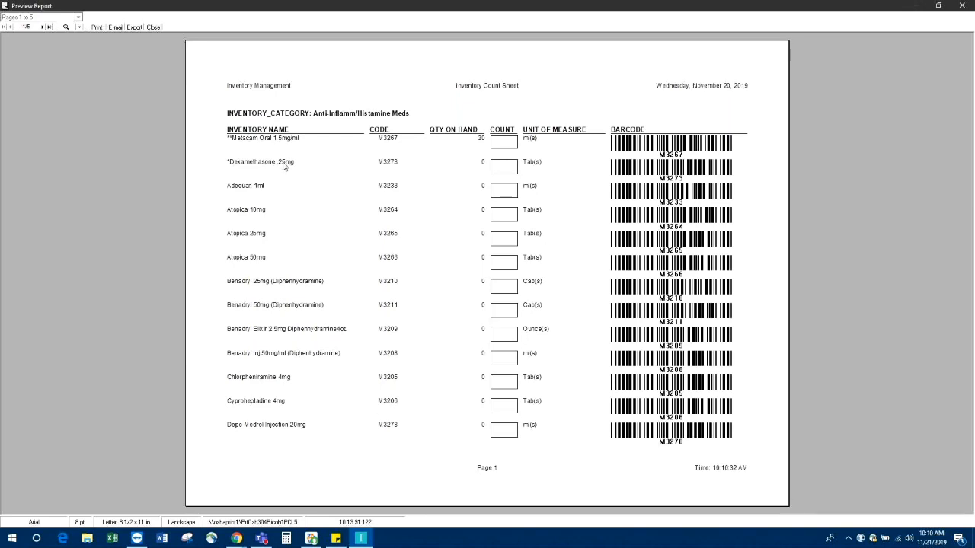
pyautogui.click(153, 27)
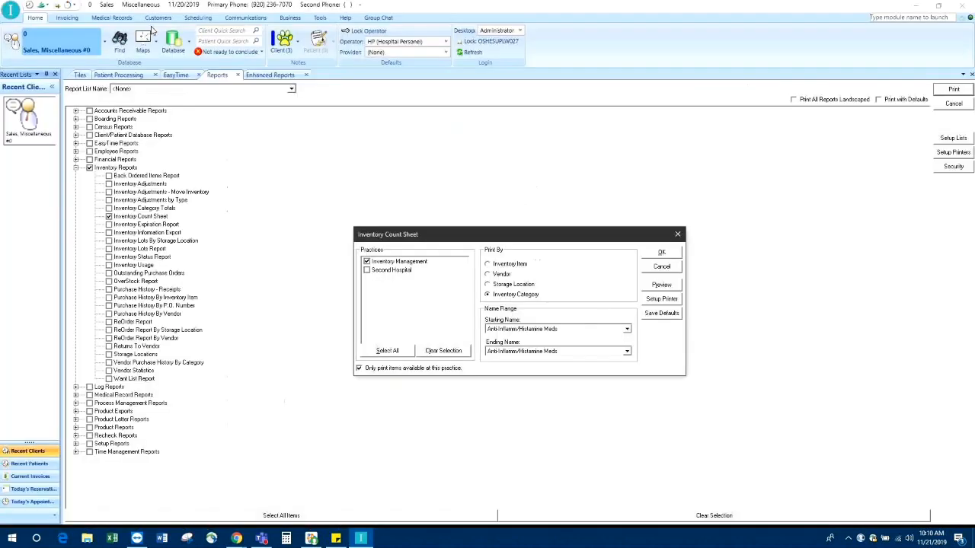
pyautogui.click(661, 267)
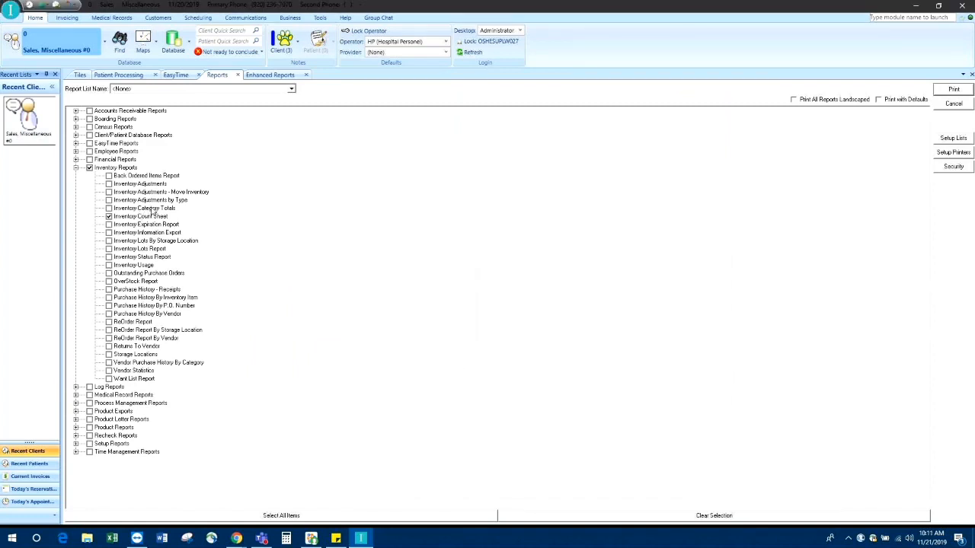
# Step: Replace the Inventory Count Sheet selection with Inventory Category Totals and preview it for the Inventory Management practice
pyautogui.click(109, 216)
pyautogui.click(109, 208)
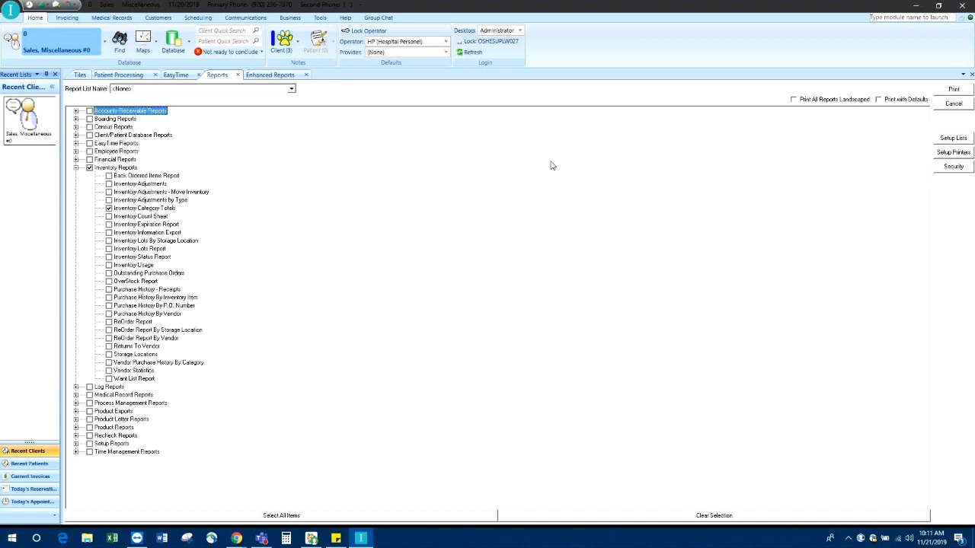
pyautogui.click(949, 90)
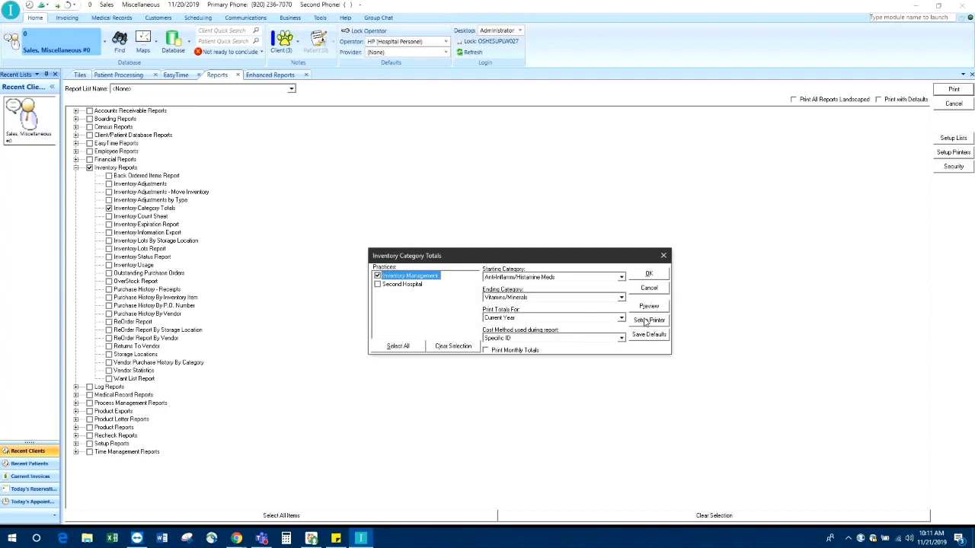
pyautogui.click(648, 306)
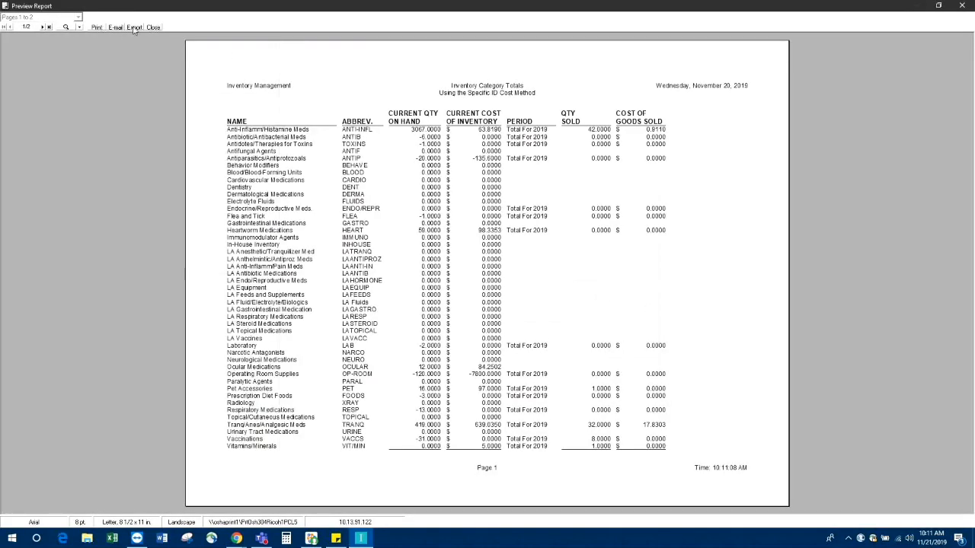
# Step: Open the file export for the Inventory Category Totals report, and leave the export and the report without saving
pyautogui.click(134, 27)
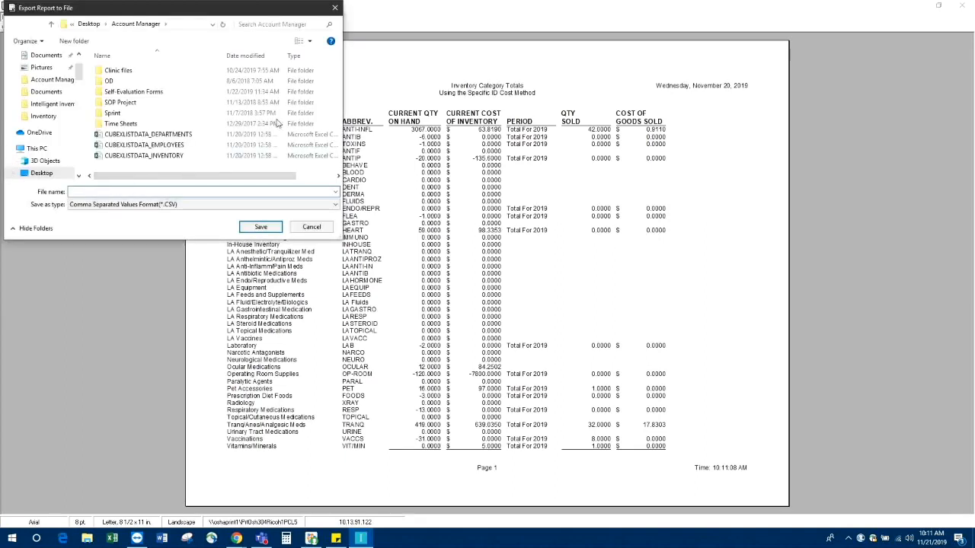
pyautogui.click(335, 9)
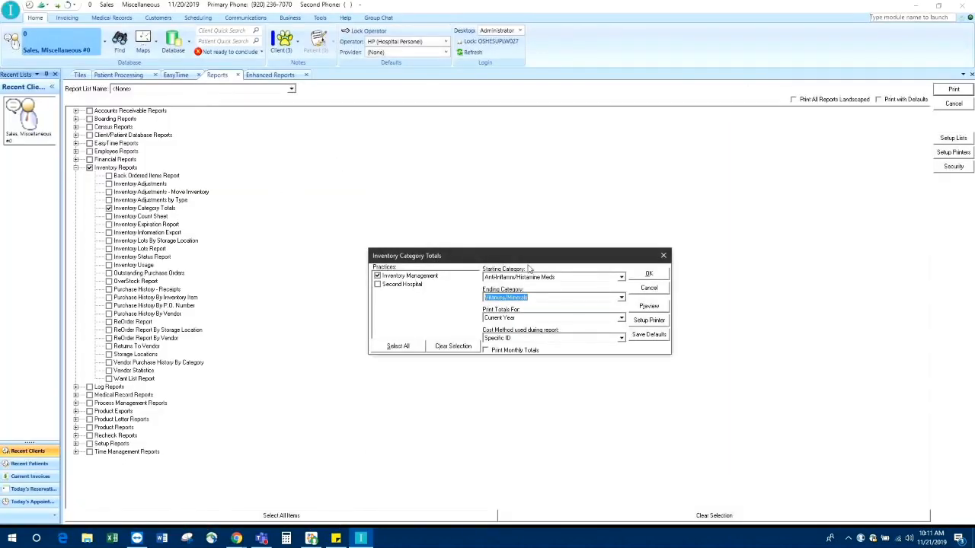
pyautogui.click(649, 288)
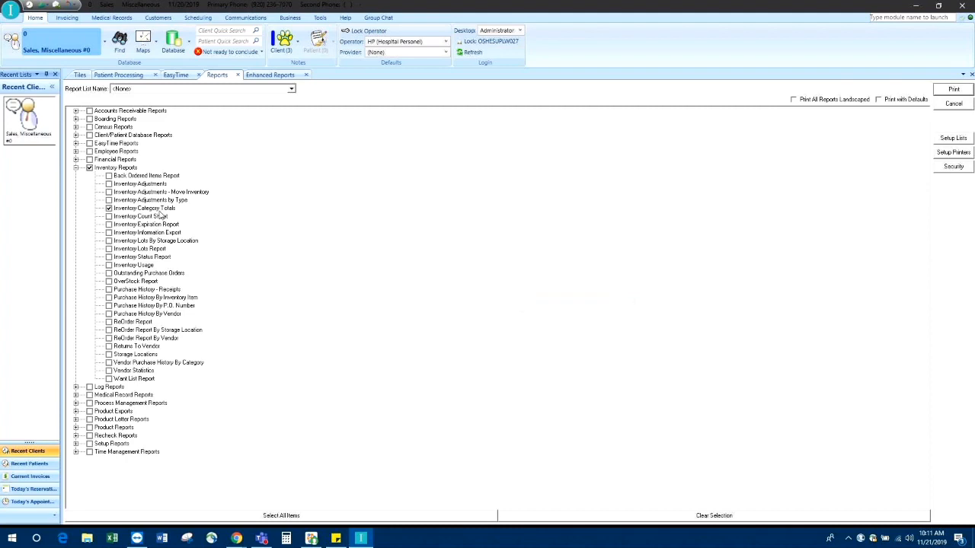
# Step: Clear the inventory report selection and select the Summary Report among the Financial Reports instead
pyautogui.click(89, 169)
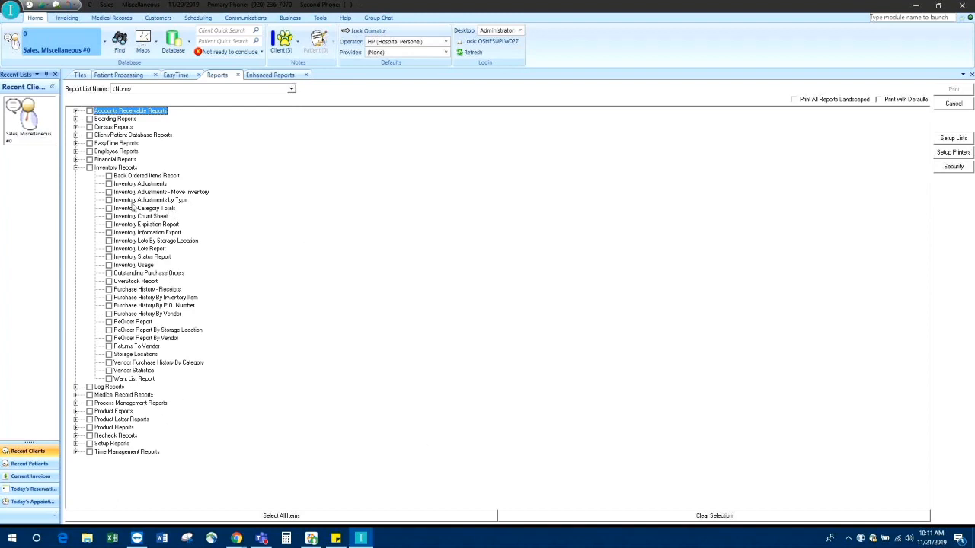
pyautogui.click(76, 159)
pyautogui.click(109, 248)
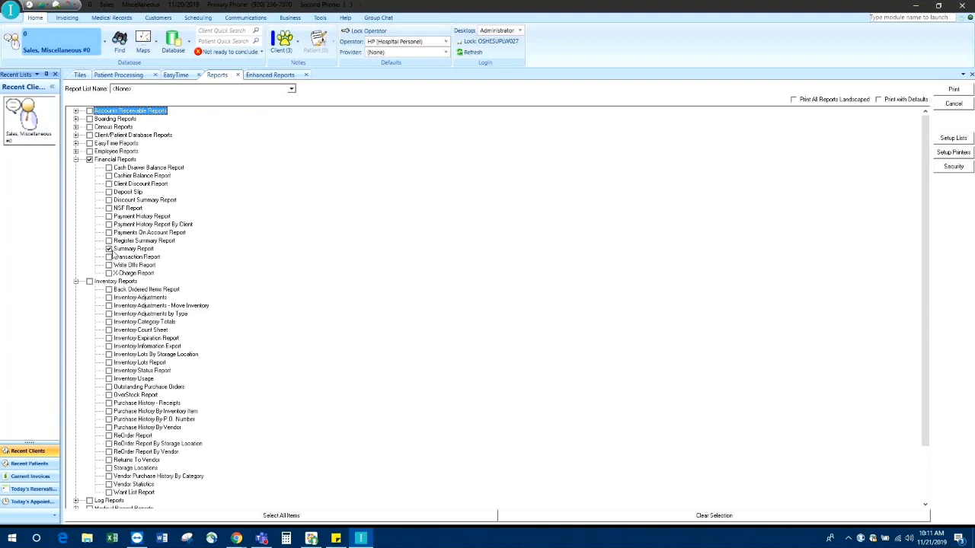
# Step: View the custom date range options for the Summary Report and cancel the report without printing
pyautogui.click(953, 89)
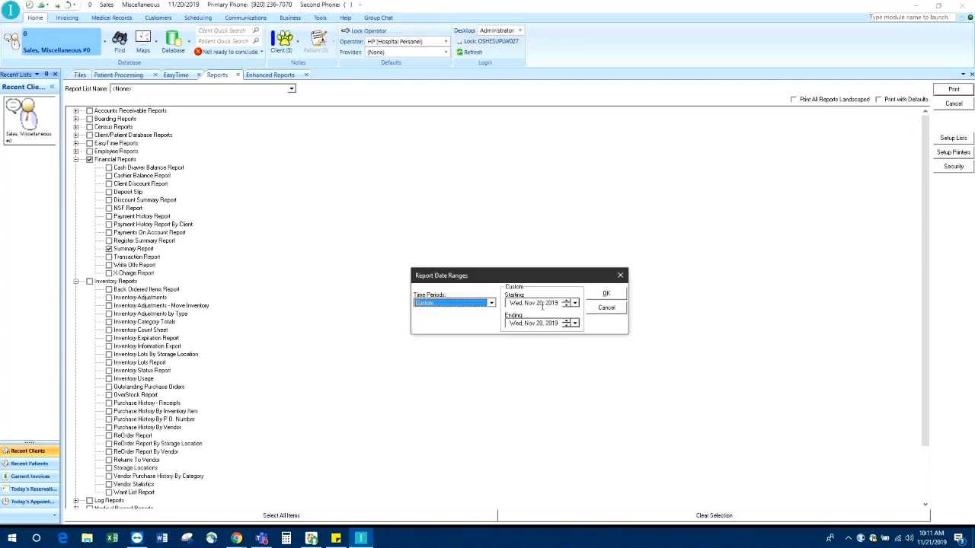
pyautogui.click(557, 301)
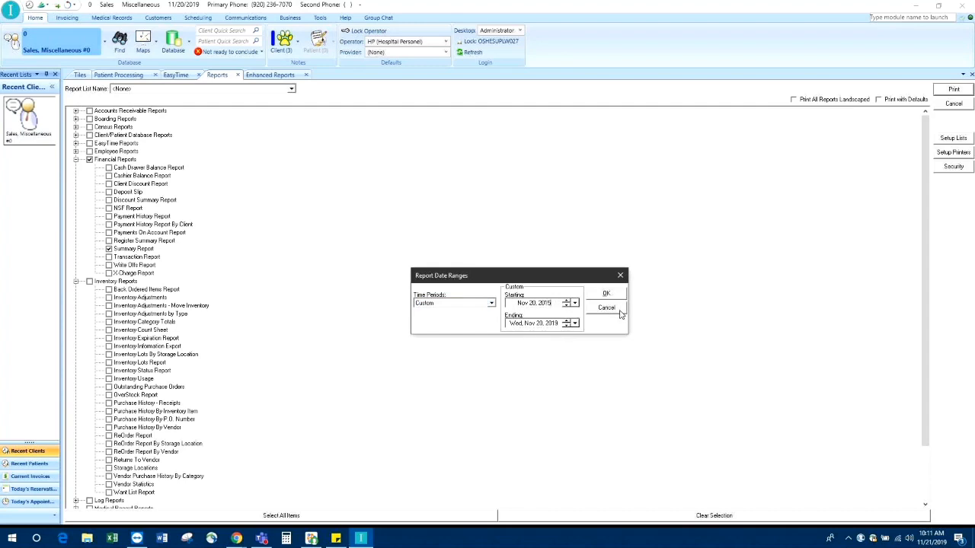
pyautogui.click(606, 307)
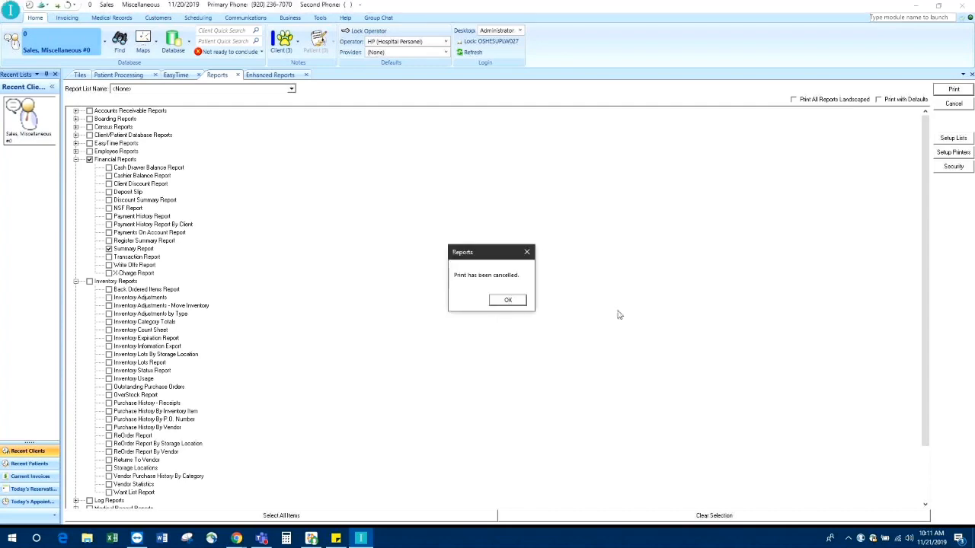
pyautogui.click(521, 303)
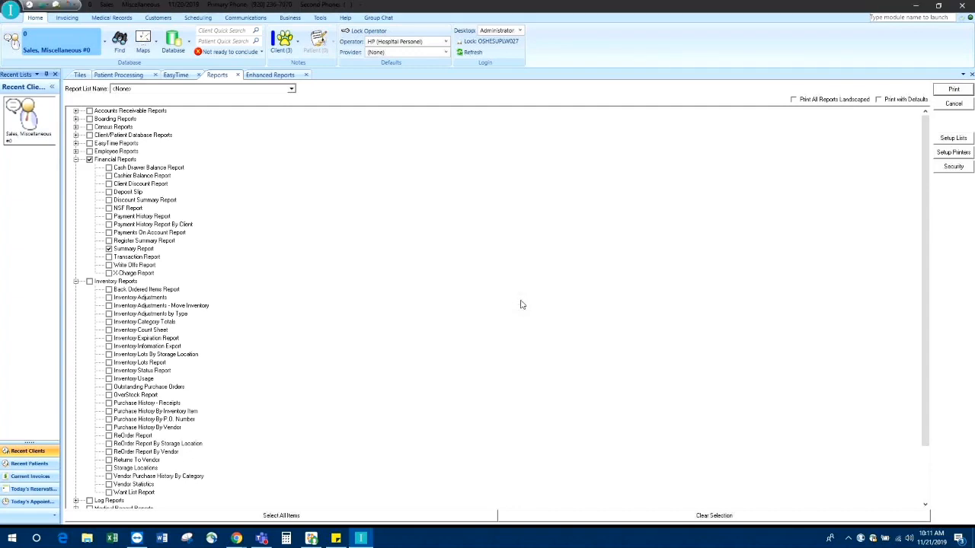